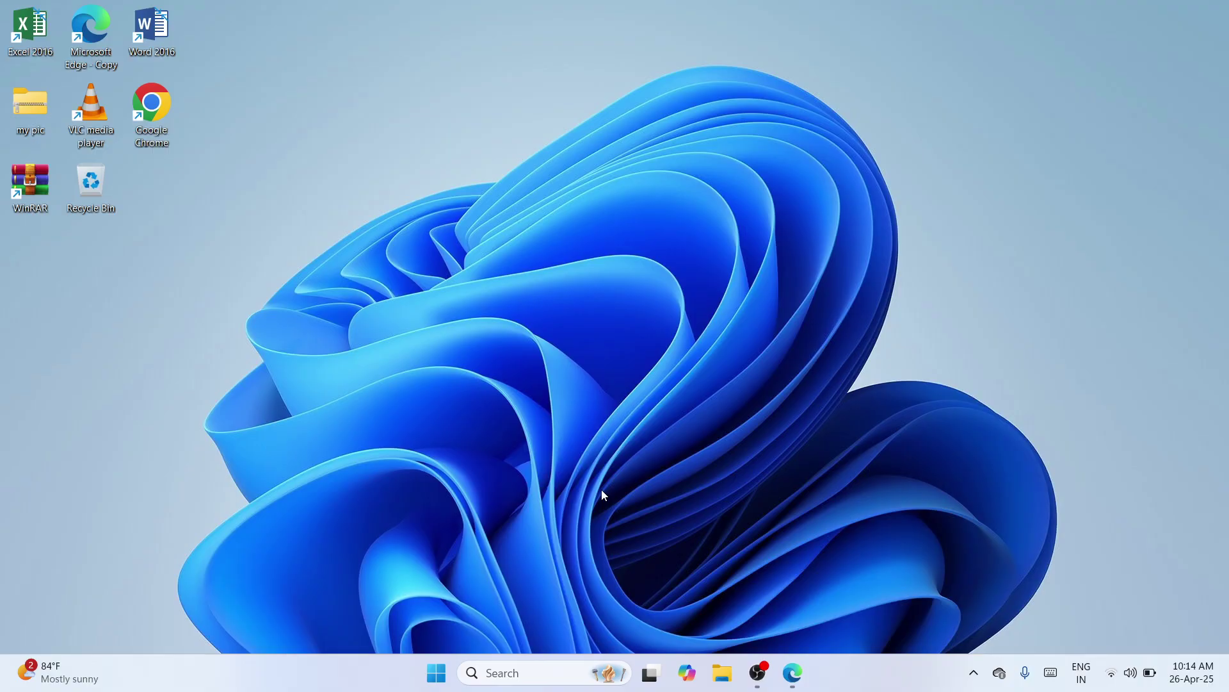
Launch the Registry Editor with the Run command regedit and allow it to make changes to the device
{"action": "key", "text": "super+r"}
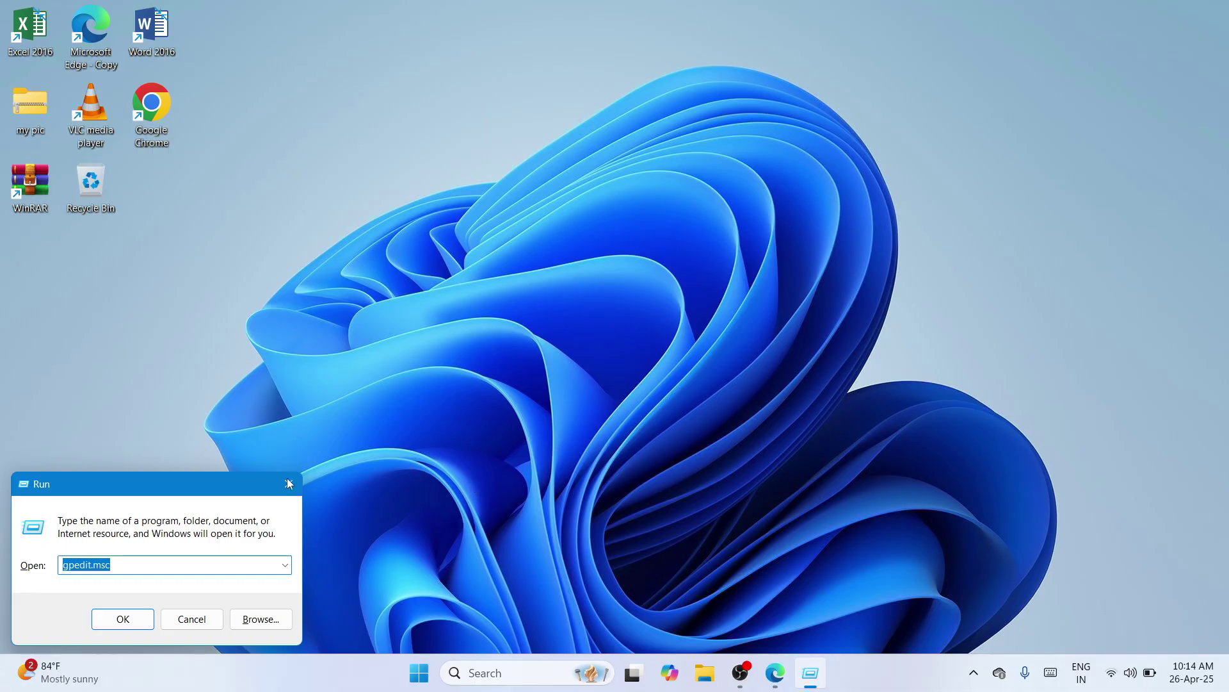
{"action": "left_click_drag", "start_coordinate": [186, 485], "coordinate": [602, 245]}
{"action": "key", "text": "BackSpace"}
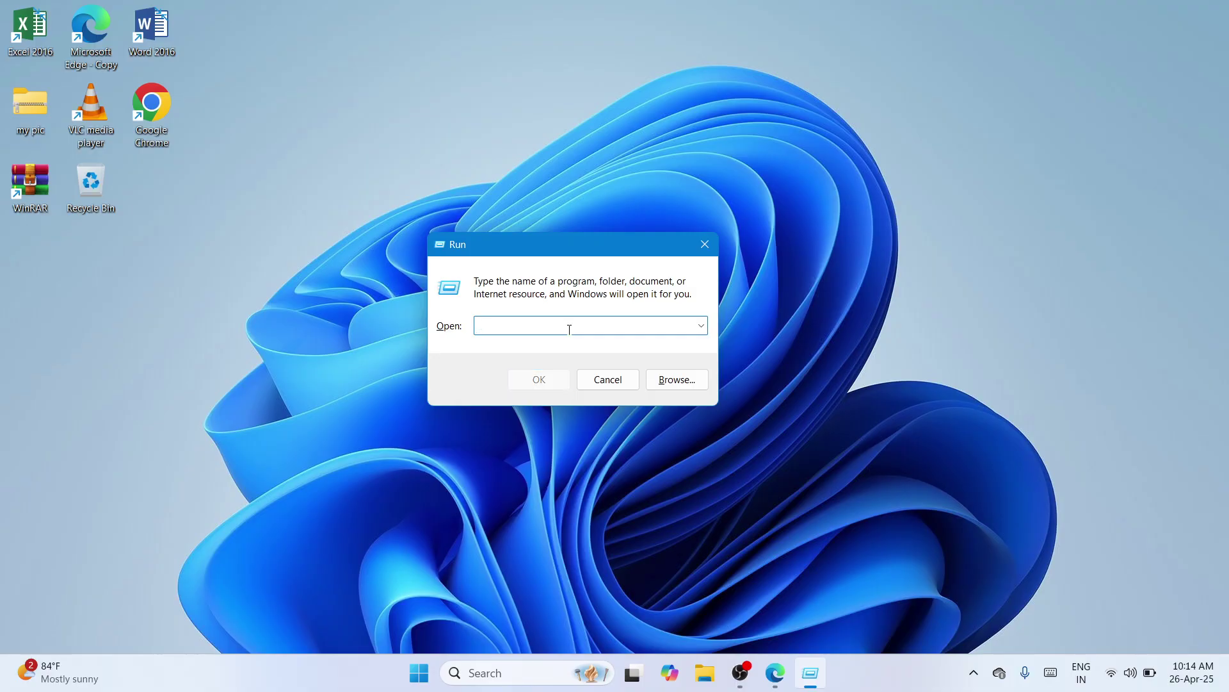
{"action": "type", "text": "regedit"}
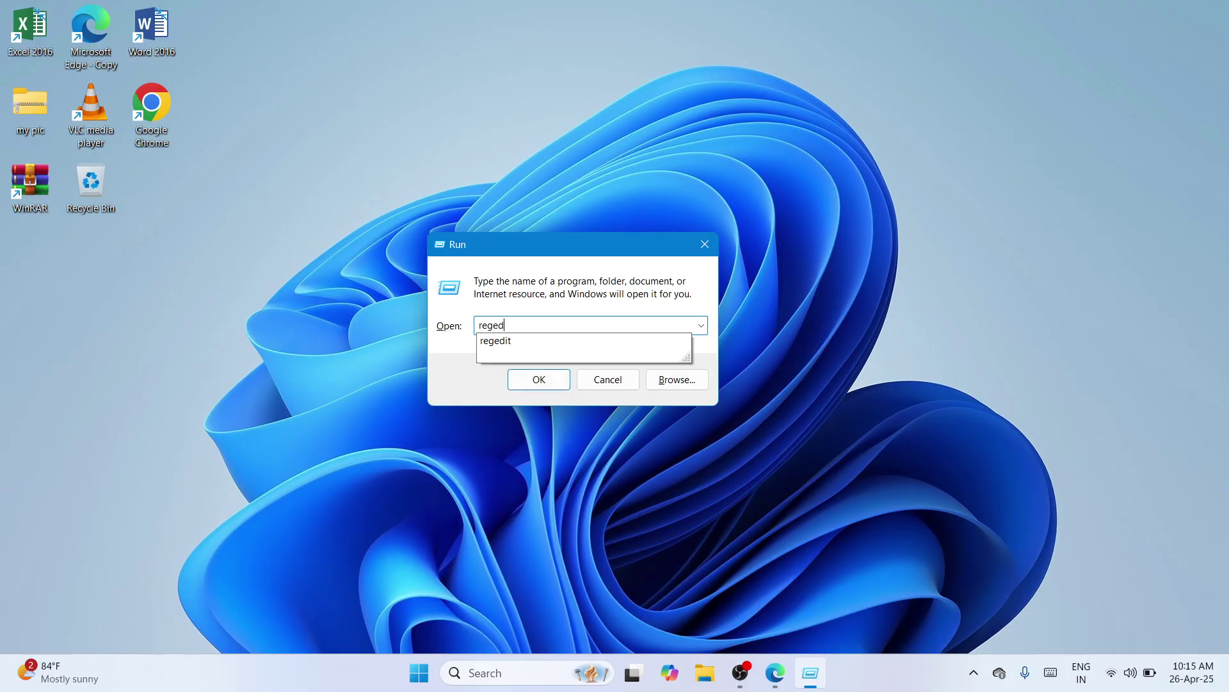
{"action": "left_click", "coordinate": [569, 329]}
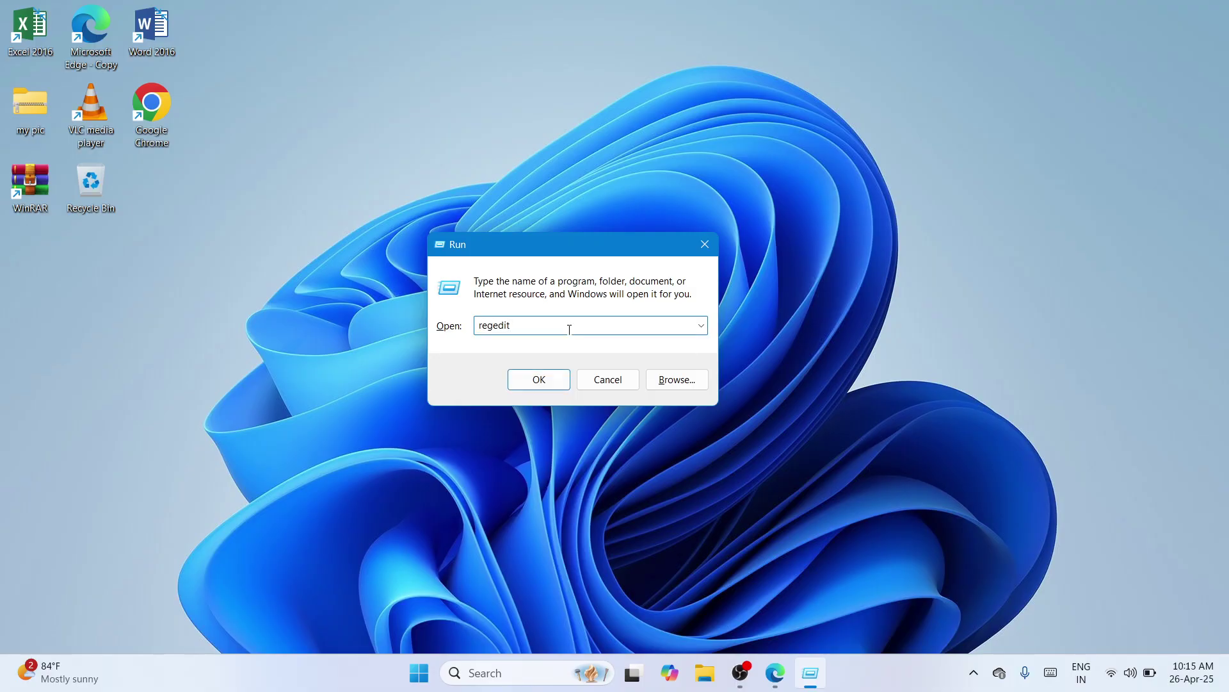
{"action": "left_click", "coordinate": [548, 379]}
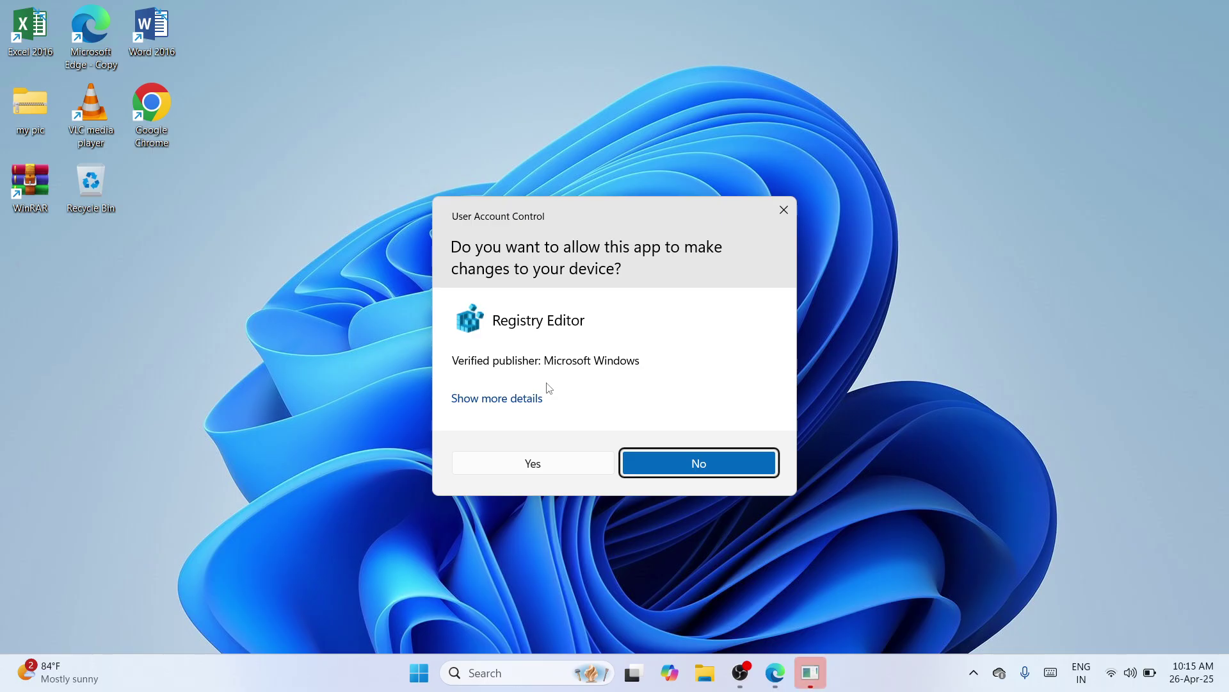
{"action": "left_click", "coordinate": [549, 469]}
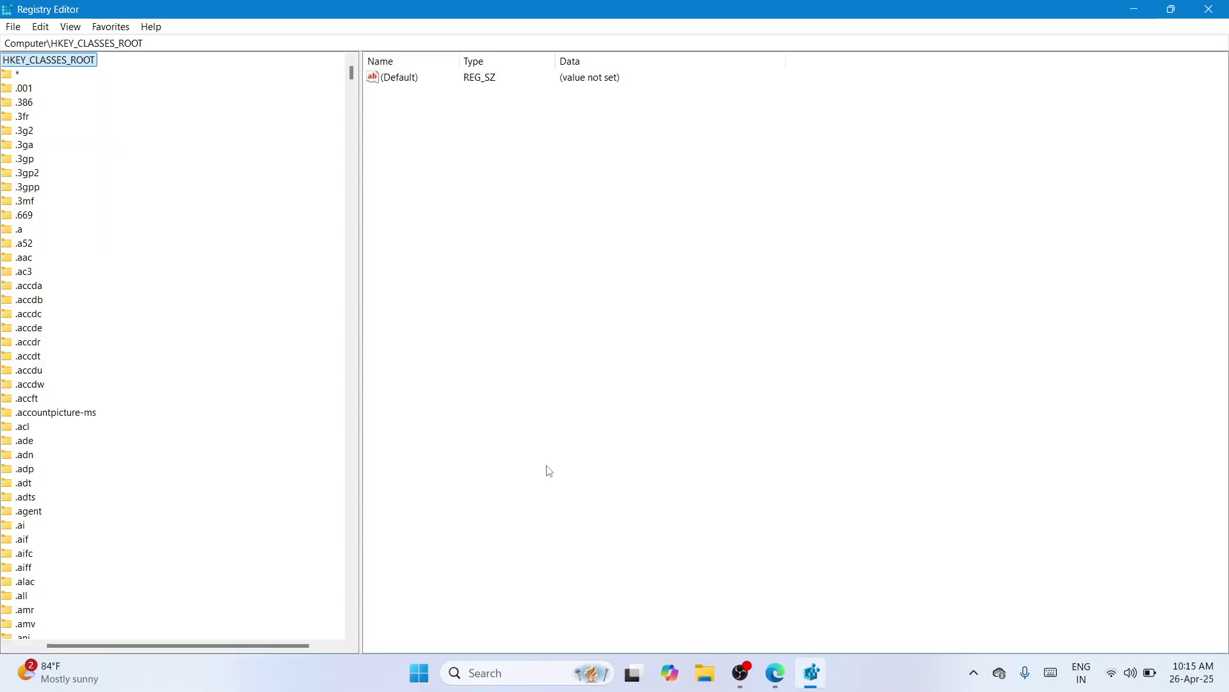
Collapse HKEY_CLASSES_ROOT and open the key HKEY_USERS\.DEFAULT\Control Panel\Keyboard
{"action": "left_click_drag", "start_coordinate": [201, 646], "coordinate": [128, 650]}
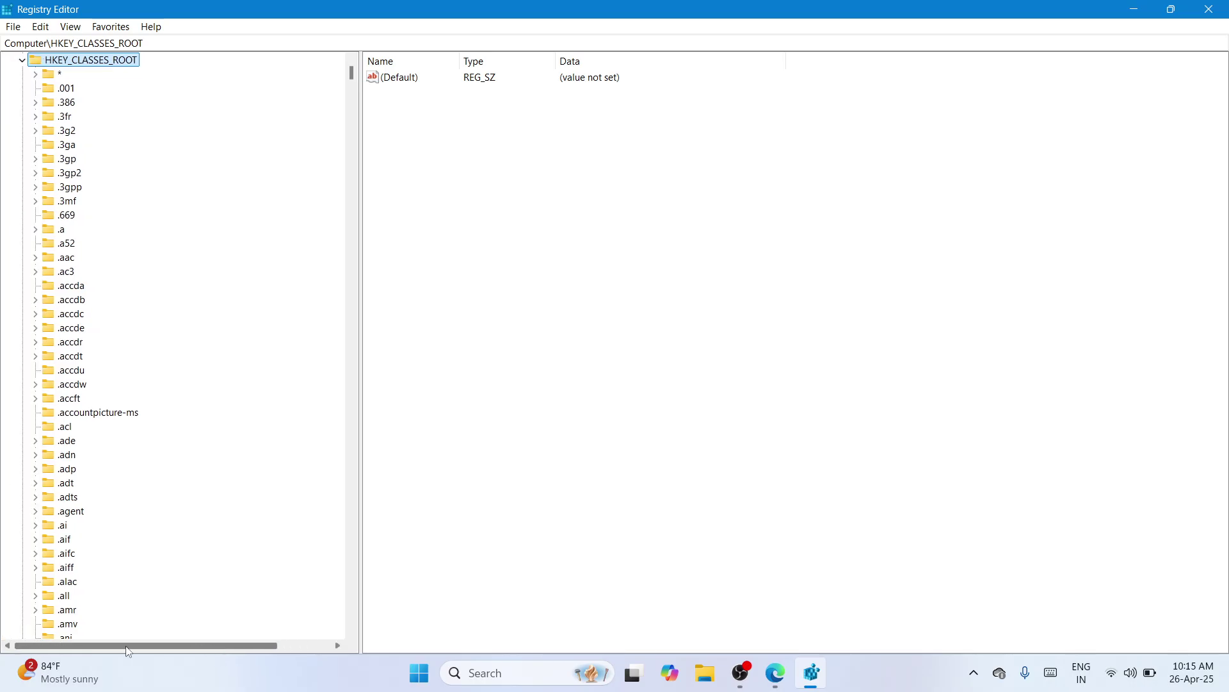
{"action": "left_click", "coordinate": [22, 61]}
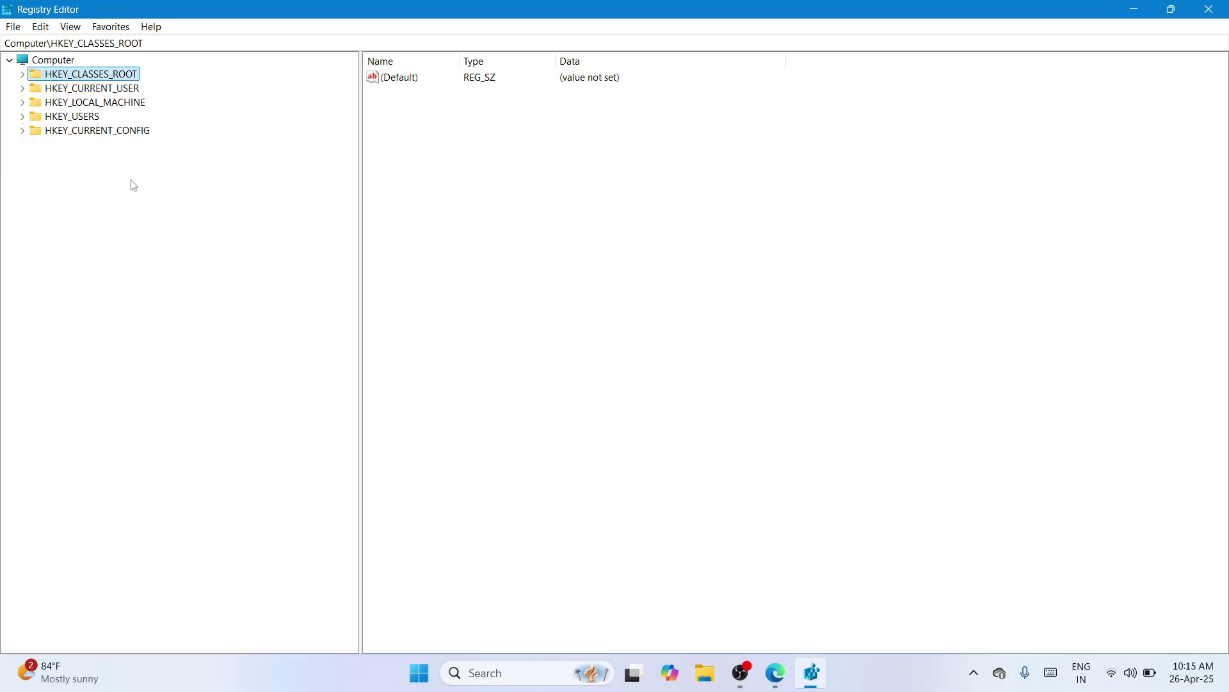
{"action": "left_click", "coordinate": [72, 121]}
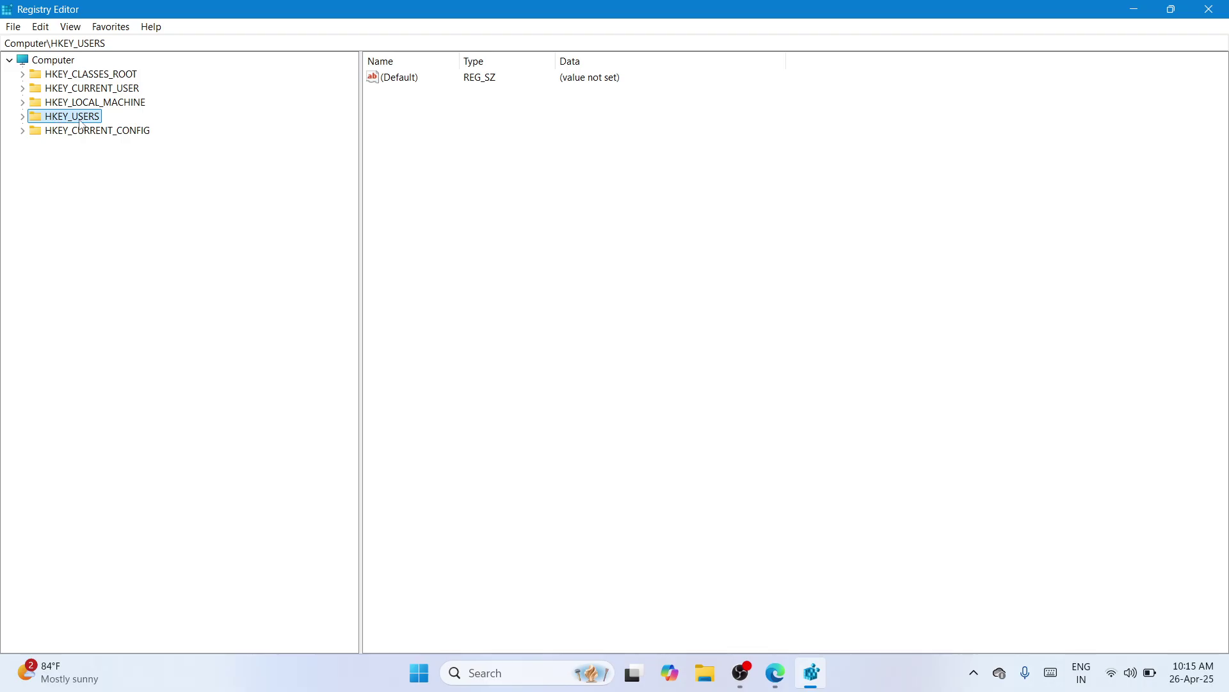
{"action": "left_click", "coordinate": [23, 117]}
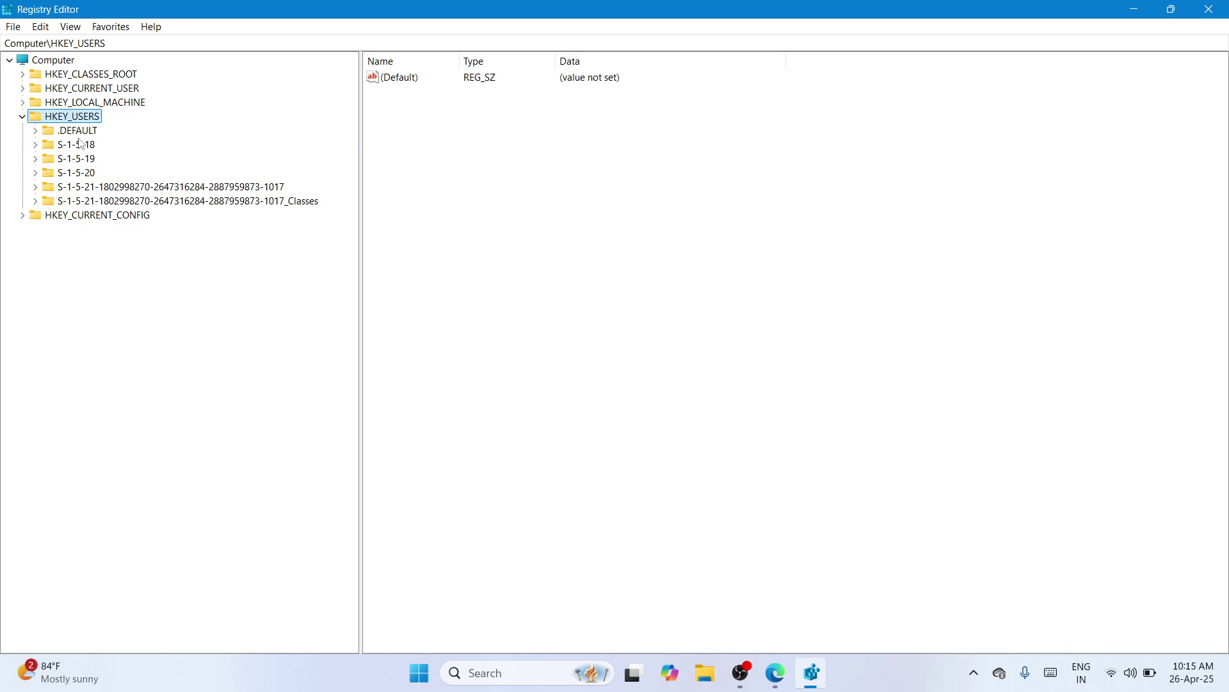
{"action": "left_click", "coordinate": [80, 135]}
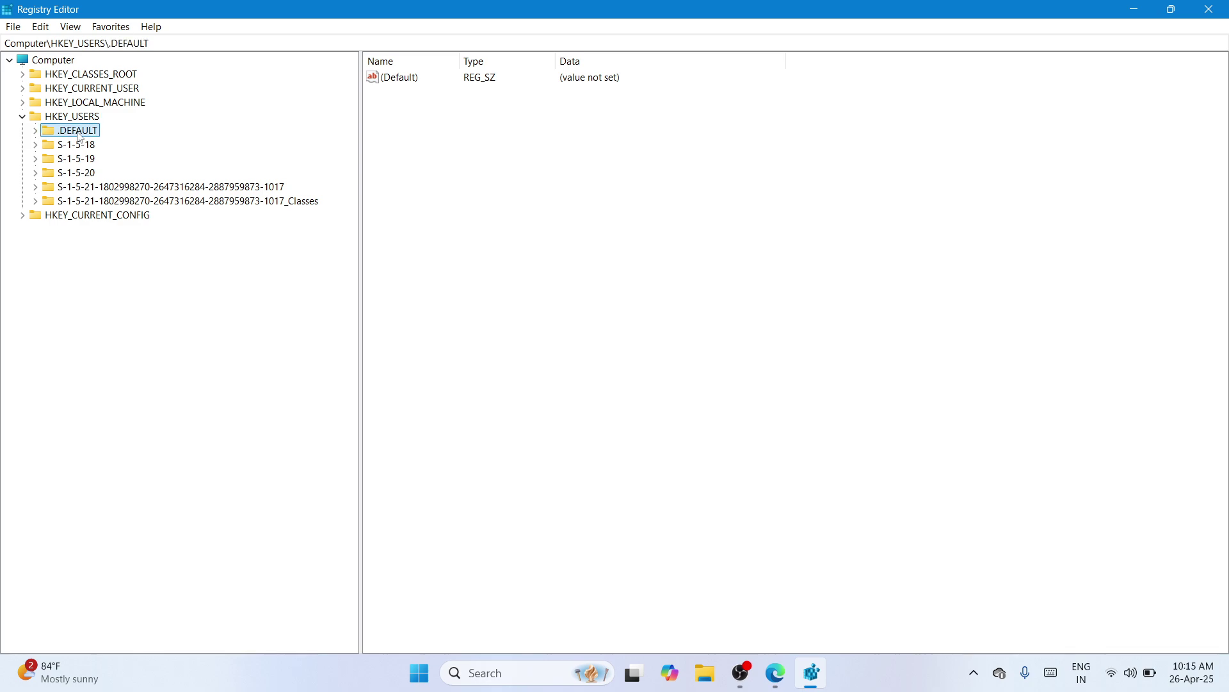
{"action": "left_click", "coordinate": [36, 130]}
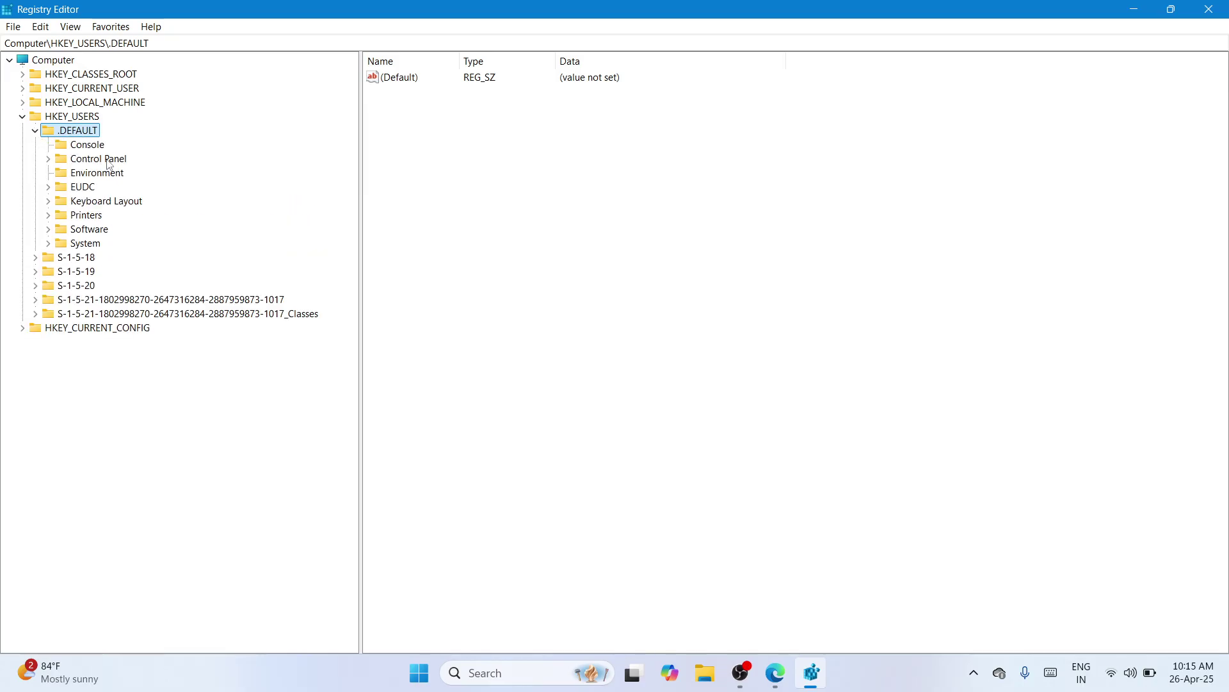
{"action": "left_click", "coordinate": [108, 164]}
{"action": "left_click", "coordinate": [49, 159]}
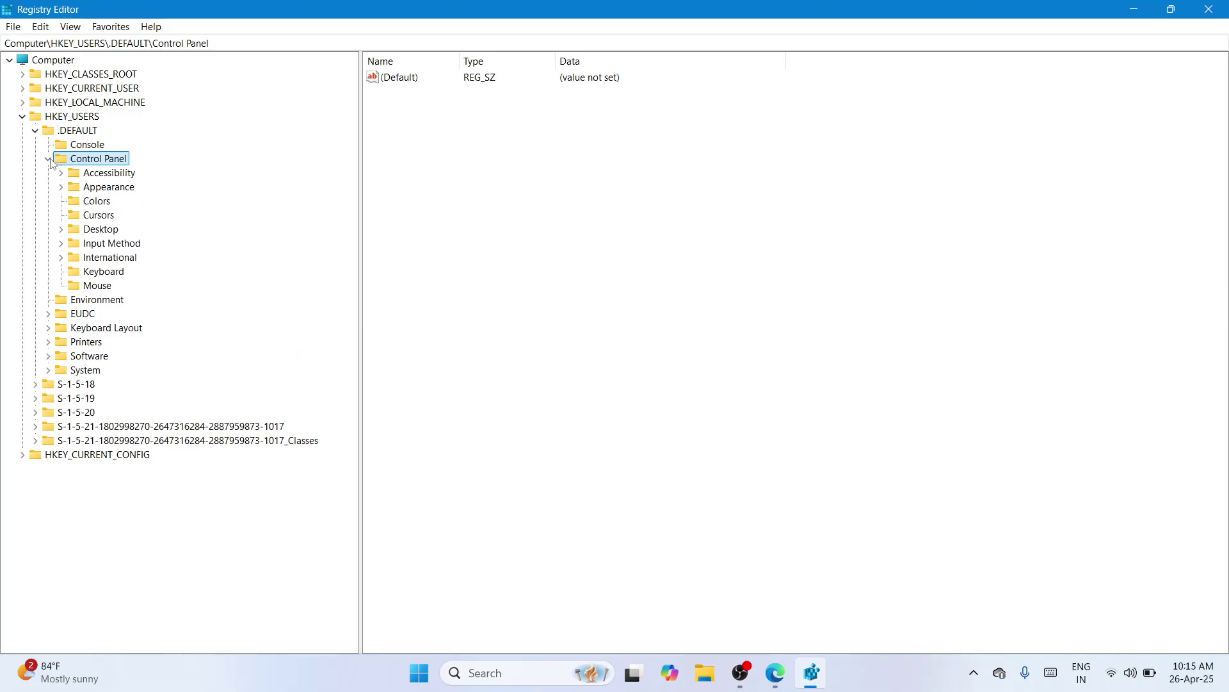
{"action": "left_click", "coordinate": [103, 274]}
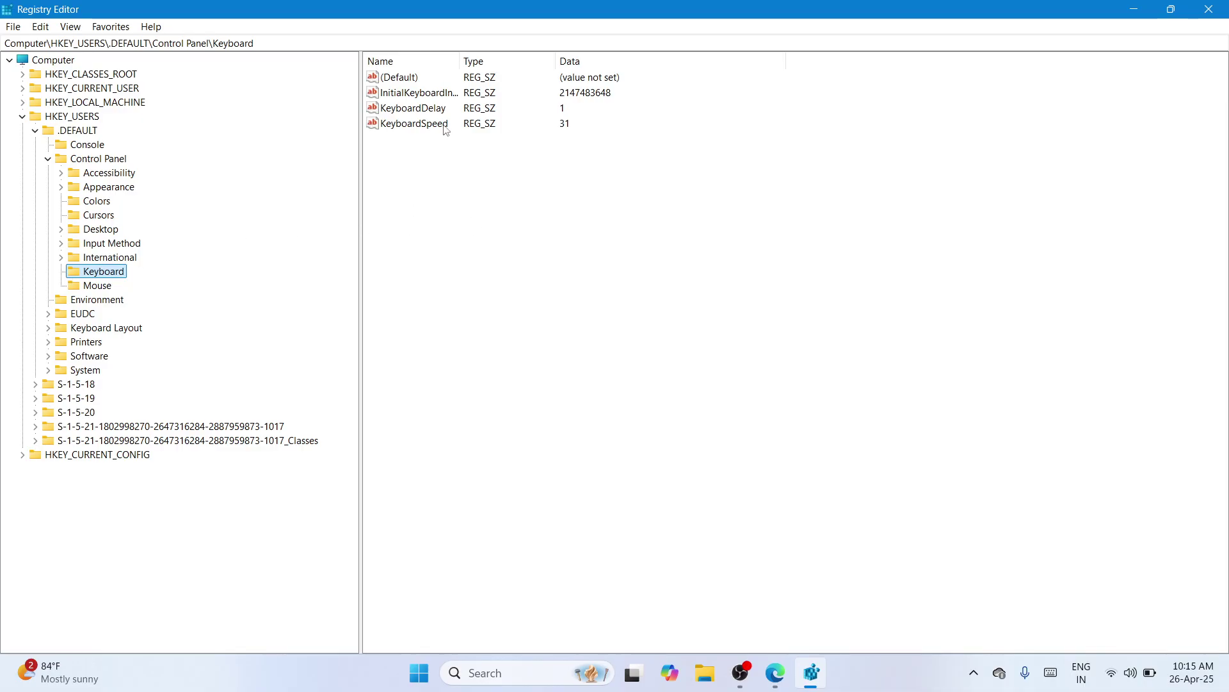
Set the value data of InitialKeyboardIndicators in the Keyboard key to 2 and close the Registry Editor
{"action": "left_click", "coordinate": [441, 94]}
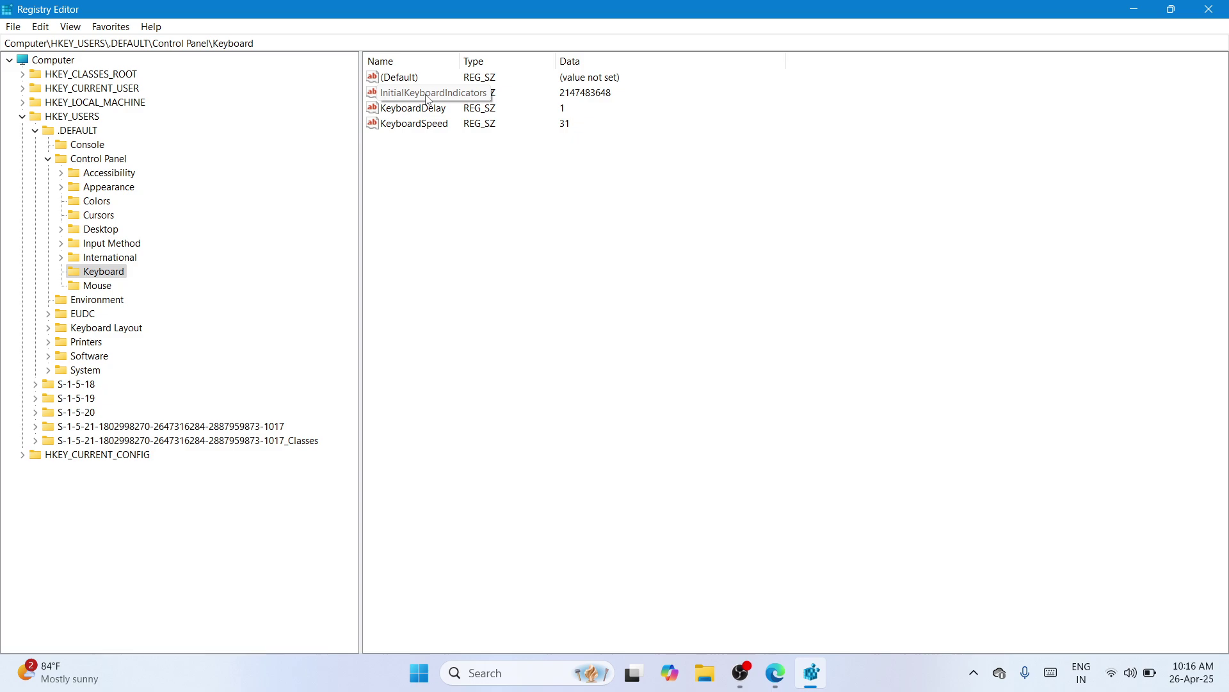
{"action": "double_click", "coordinate": [428, 97]}
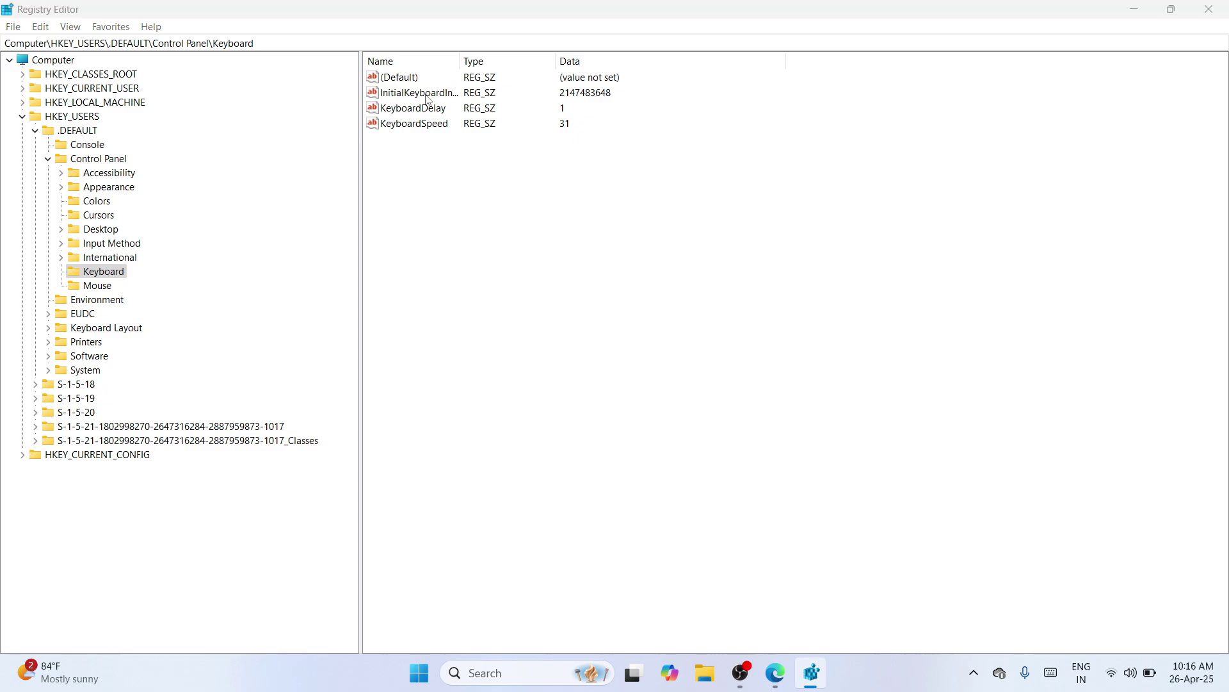
{"action": "left_click_drag", "start_coordinate": [260, 84], "coordinate": [666, 181]}
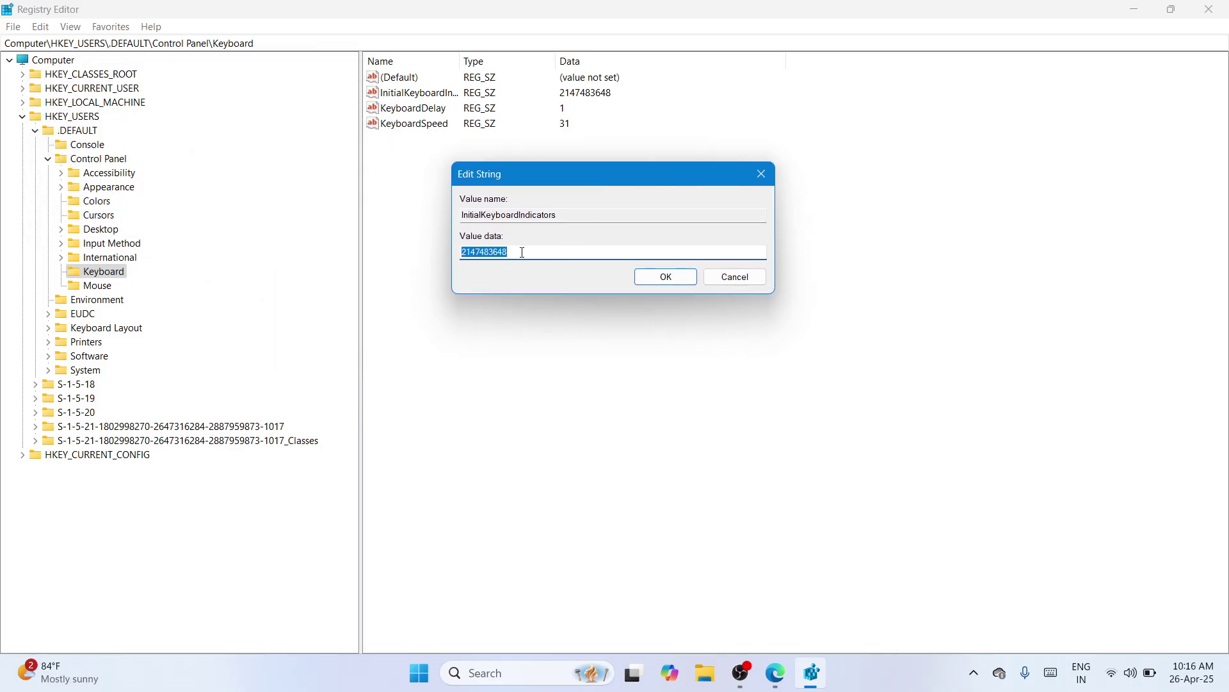
{"action": "key", "text": "ctrl+c"}
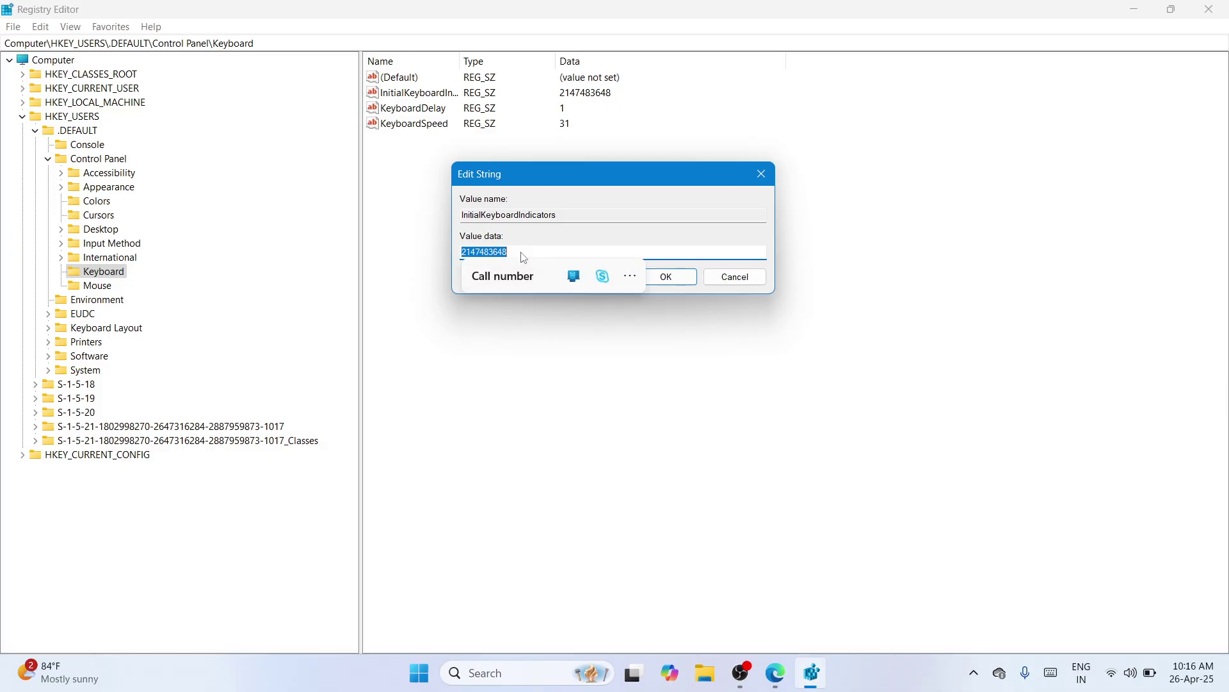
{"action": "key", "text": "BackSpace"}
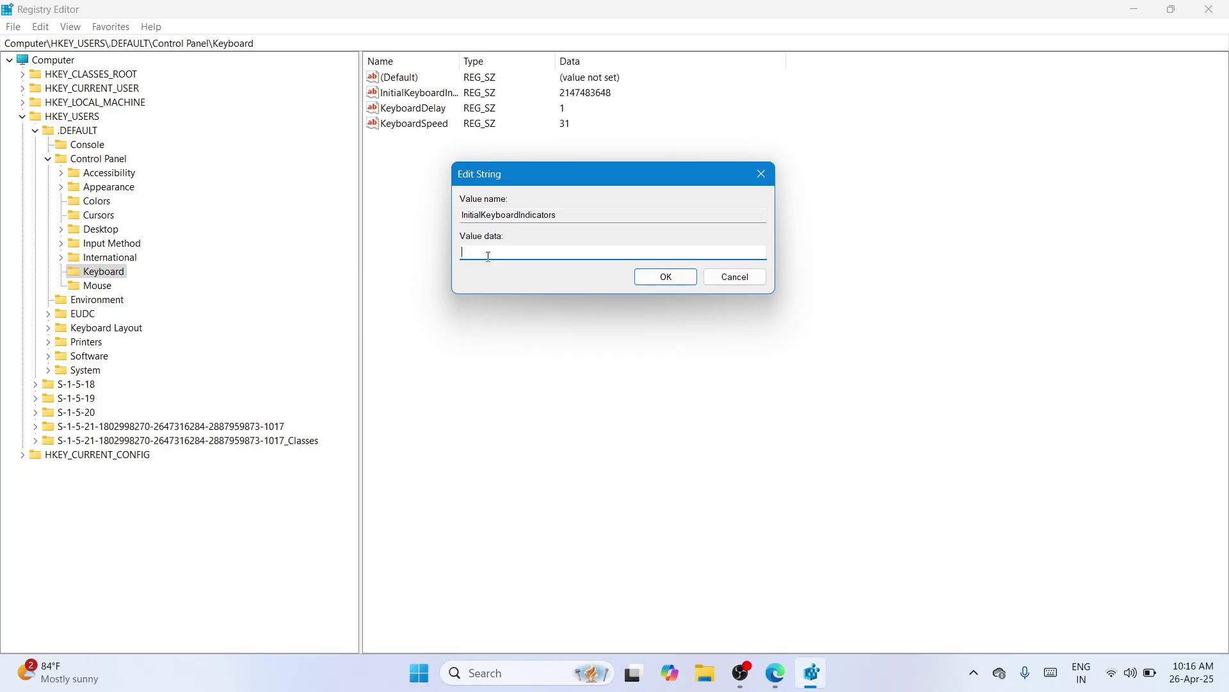
{"action": "type", "text": "2"}
{"action": "left_click", "coordinate": [669, 280]}
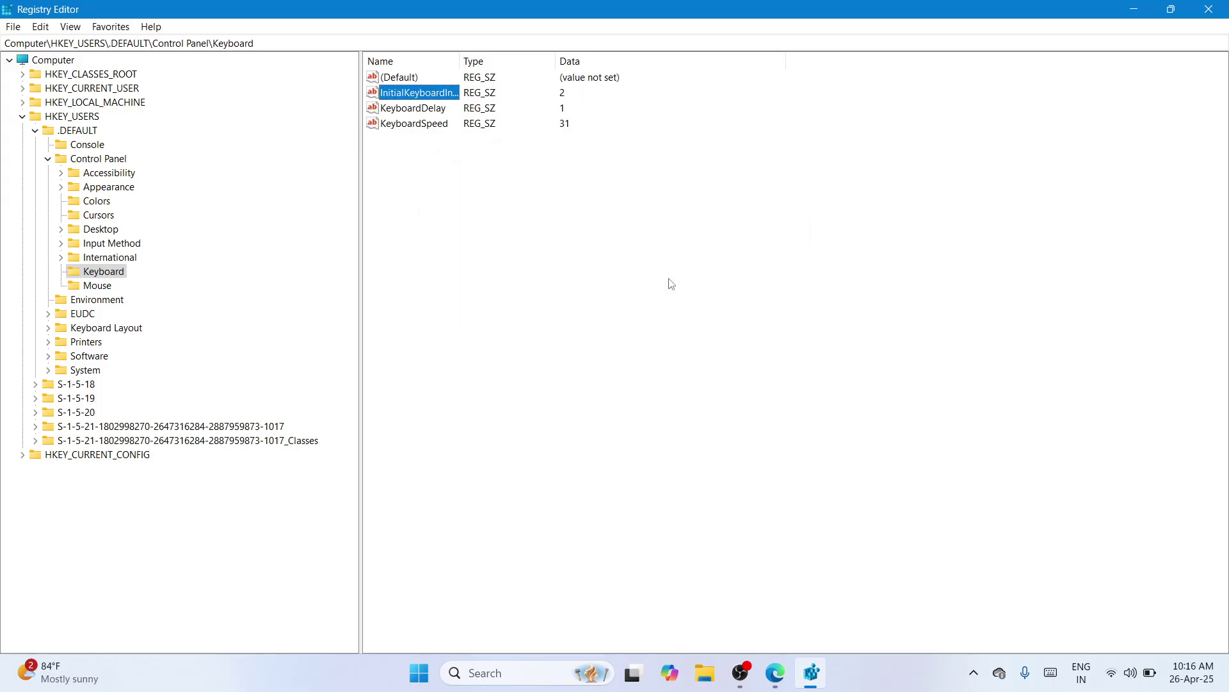
{"action": "left_click", "coordinate": [1224, 7]}
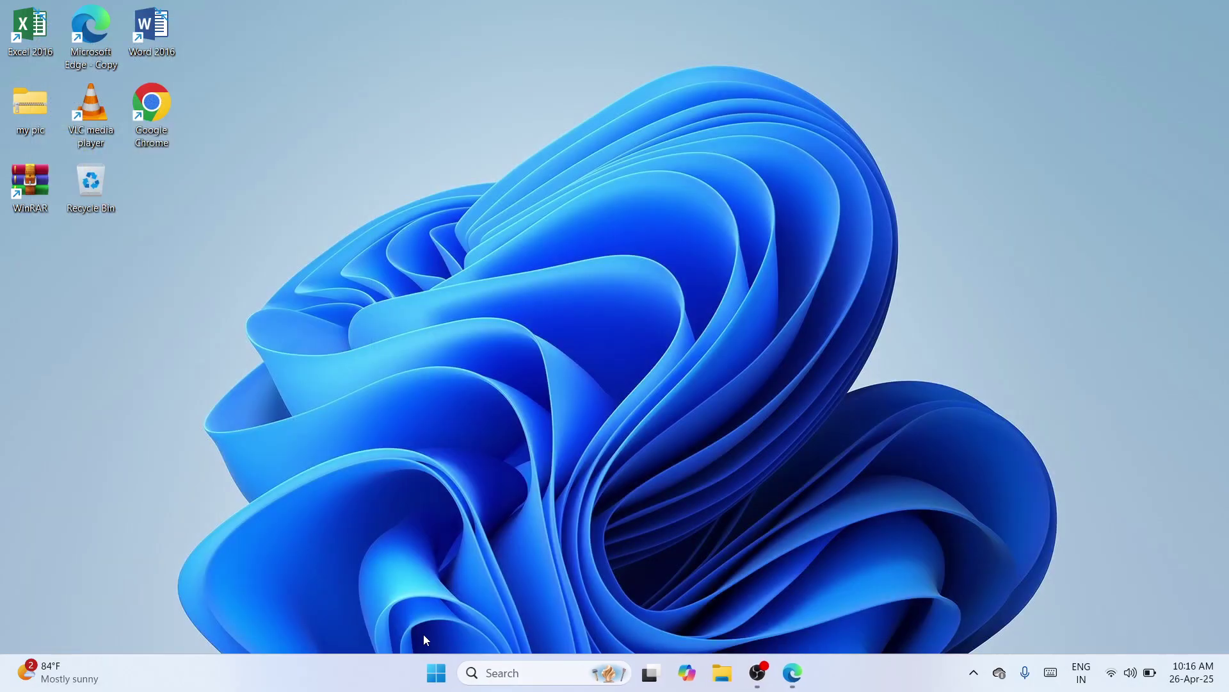
{"action": "left_click", "coordinate": [435, 668]}
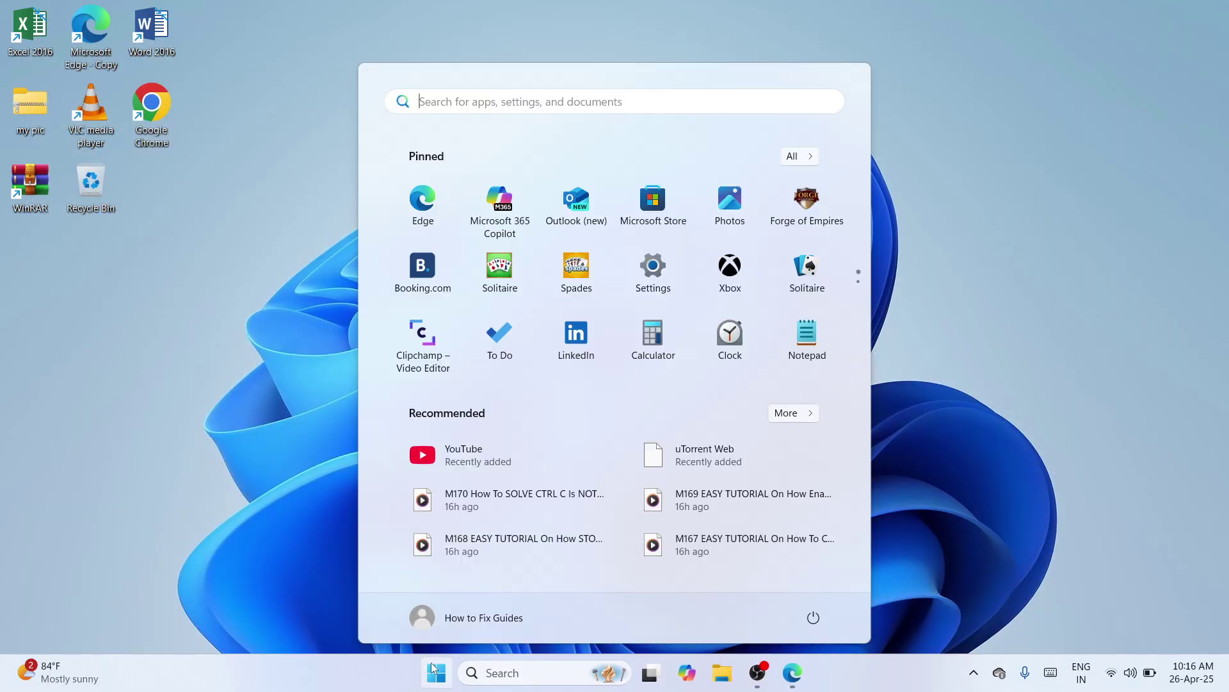
{"action": "left_click", "coordinate": [813, 616]}
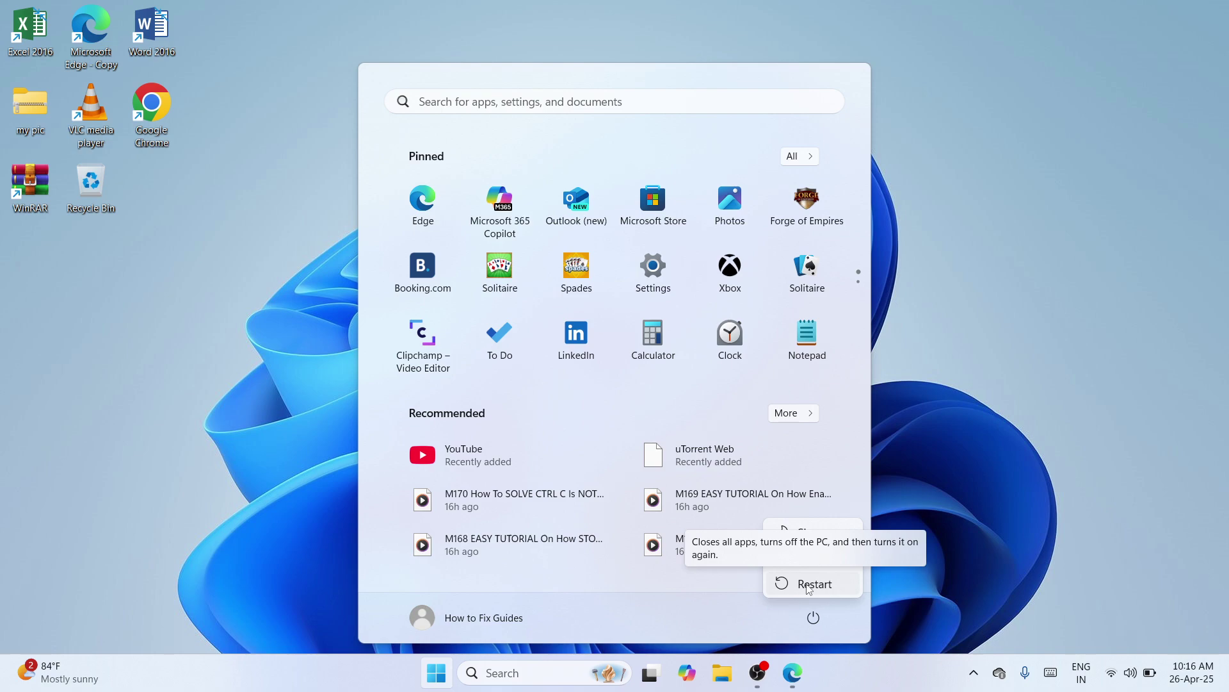
{"action": "left_click", "coordinate": [881, 577]}
{"action": "left_click", "coordinate": [881, 577]}
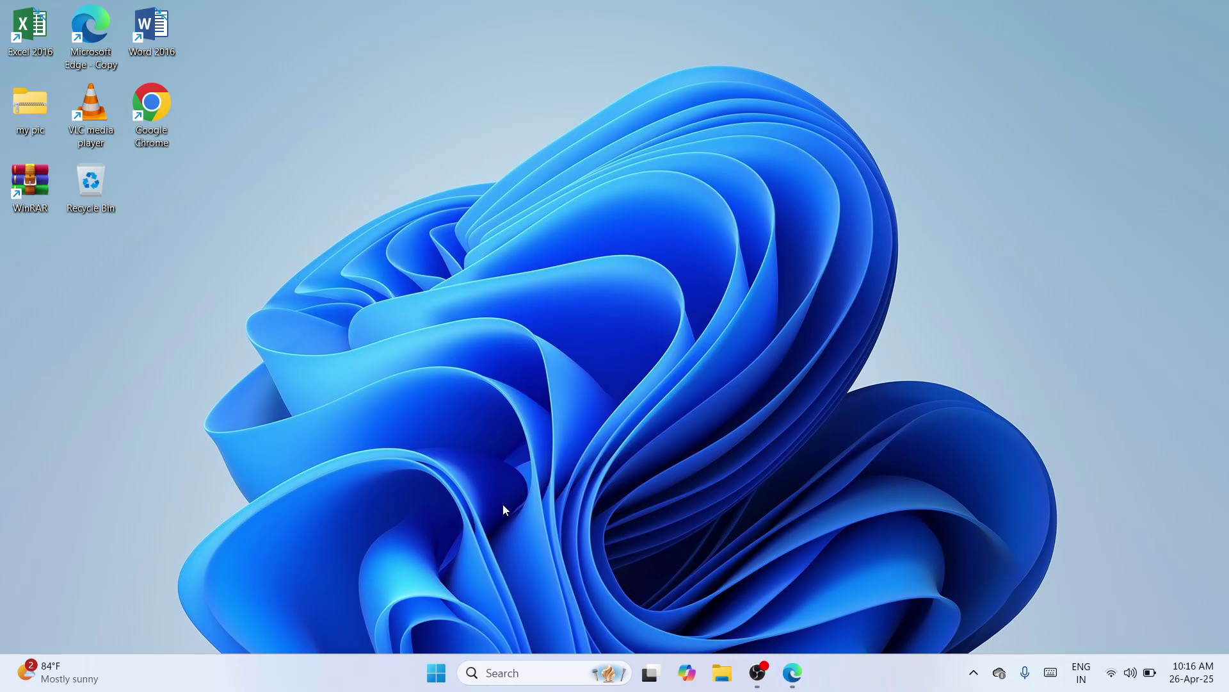
Reopen the Registry Editor by running regedit and approve the User Account Control request
{"action": "key", "text": "super+r"}
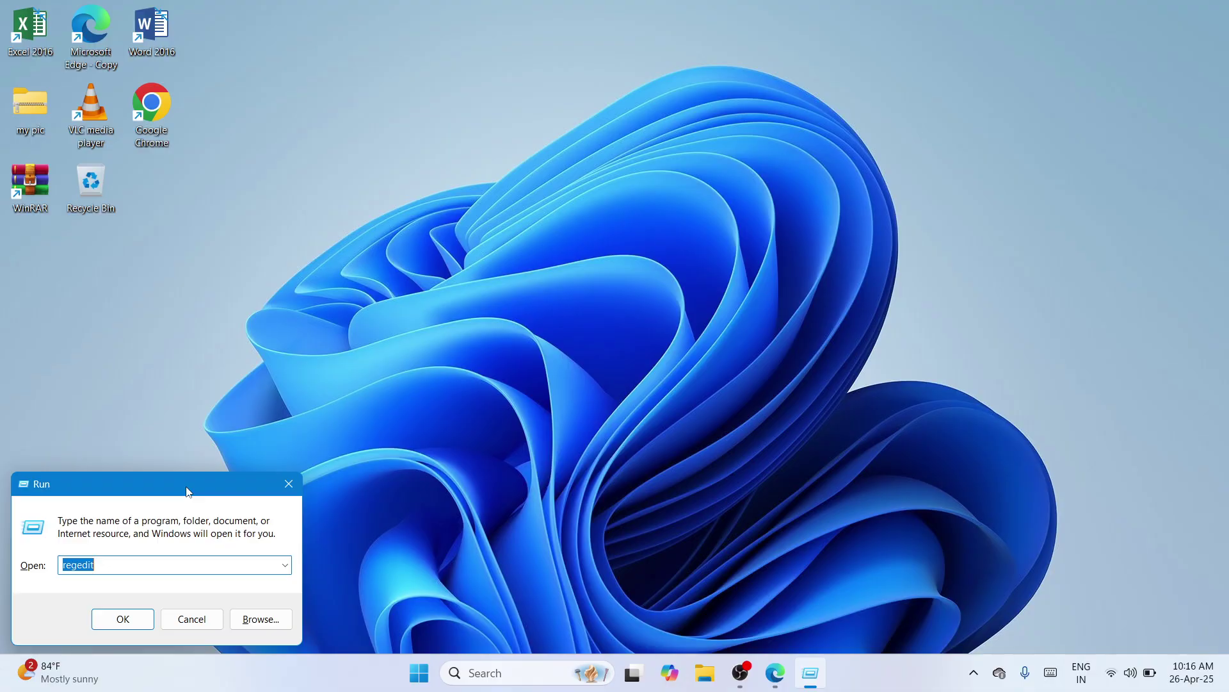
{"action": "left_click_drag", "start_coordinate": [189, 492], "coordinate": [619, 254]}
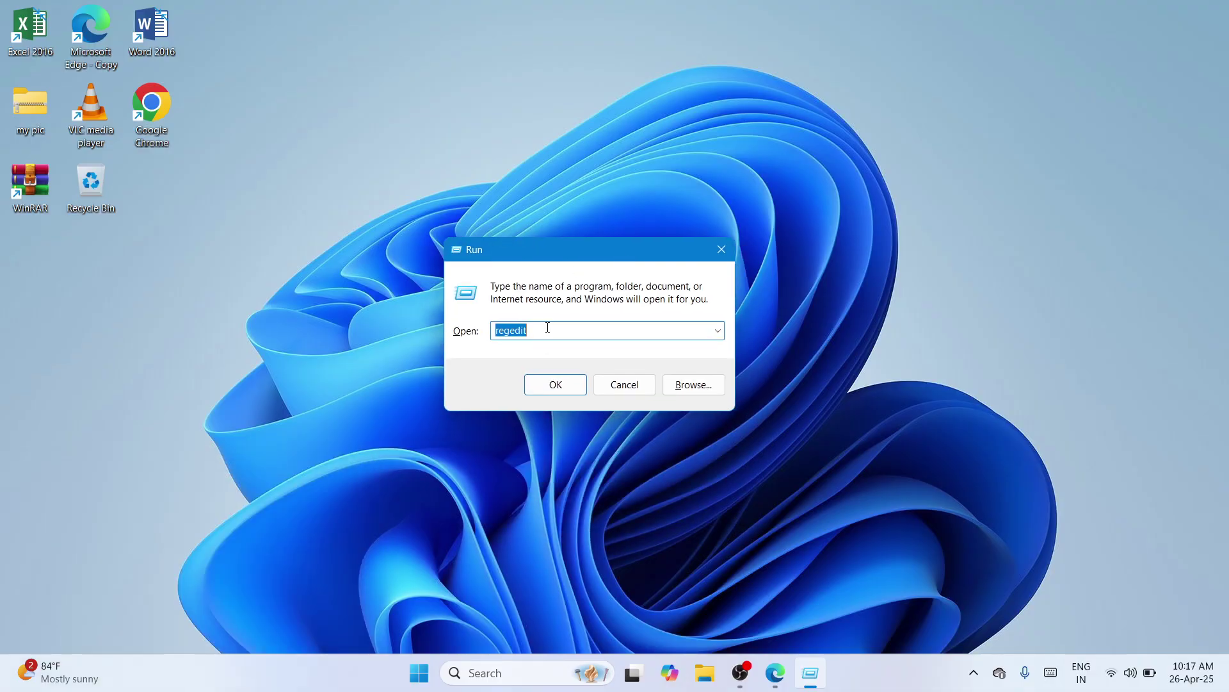
{"action": "left_click", "coordinate": [559, 392]}
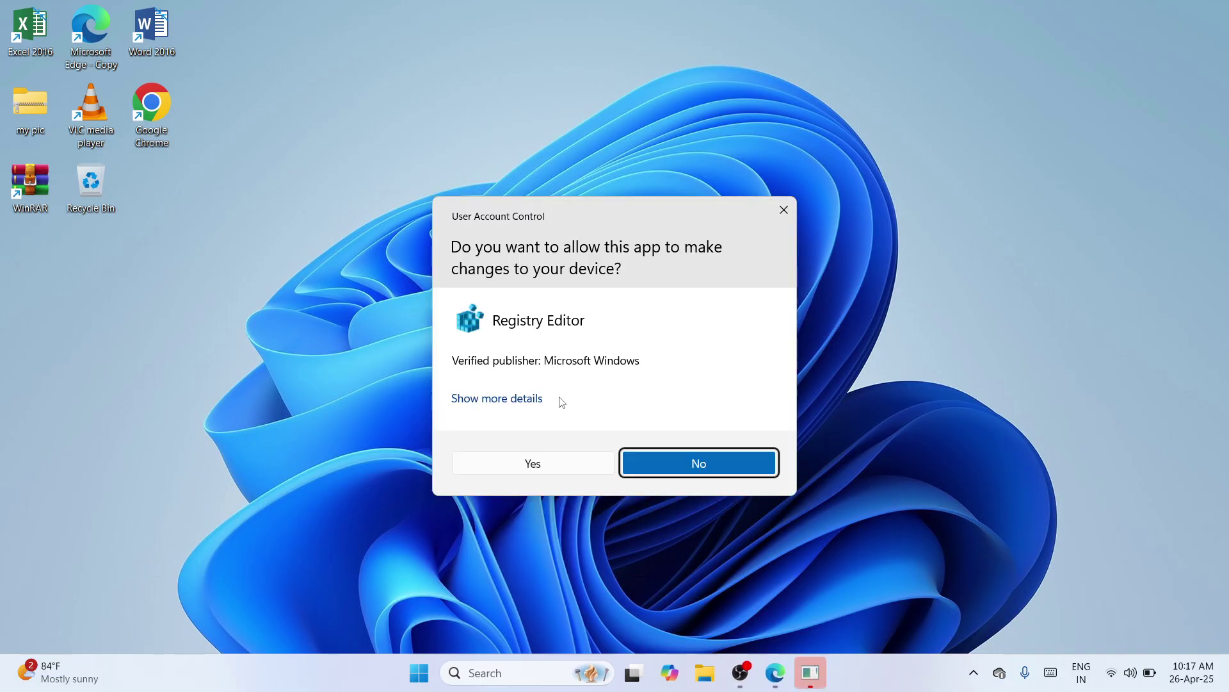
{"action": "left_click", "coordinate": [563, 461]}
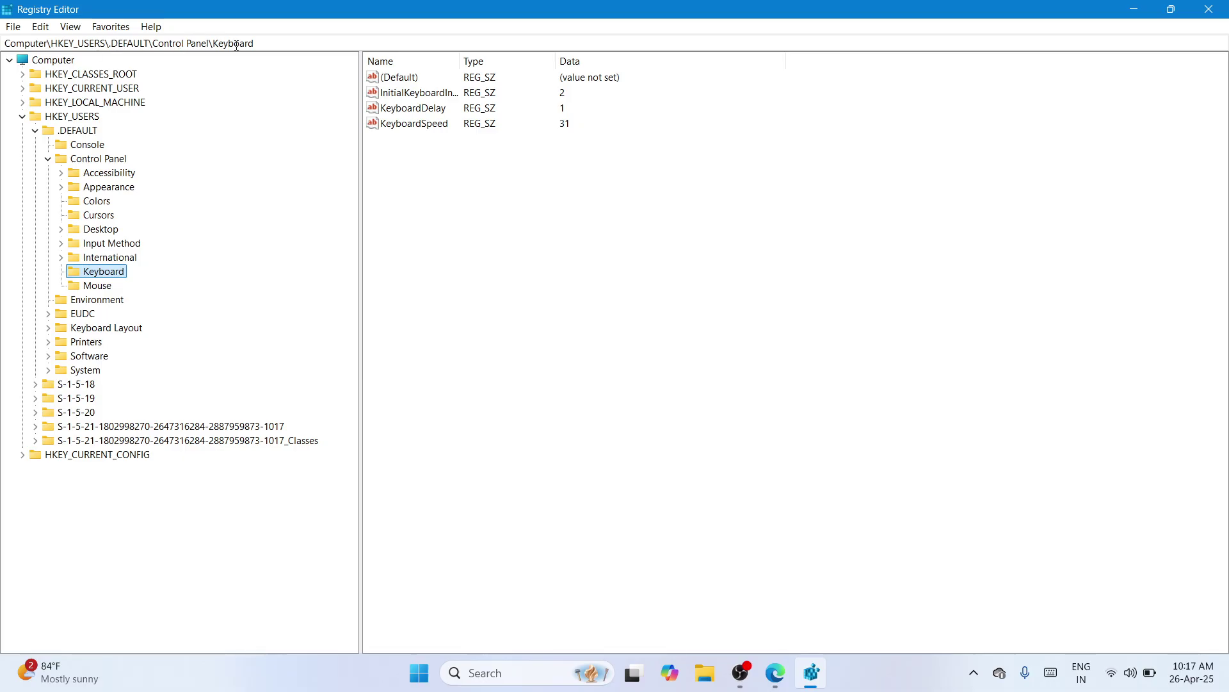
Set the value data of InitialKeyboardIndicators in the .DEFAULT Keyboard key to 0 and close the Registry Editor
{"action": "left_click", "coordinate": [426, 96]}
{"action": "double_click", "coordinate": [424, 98]}
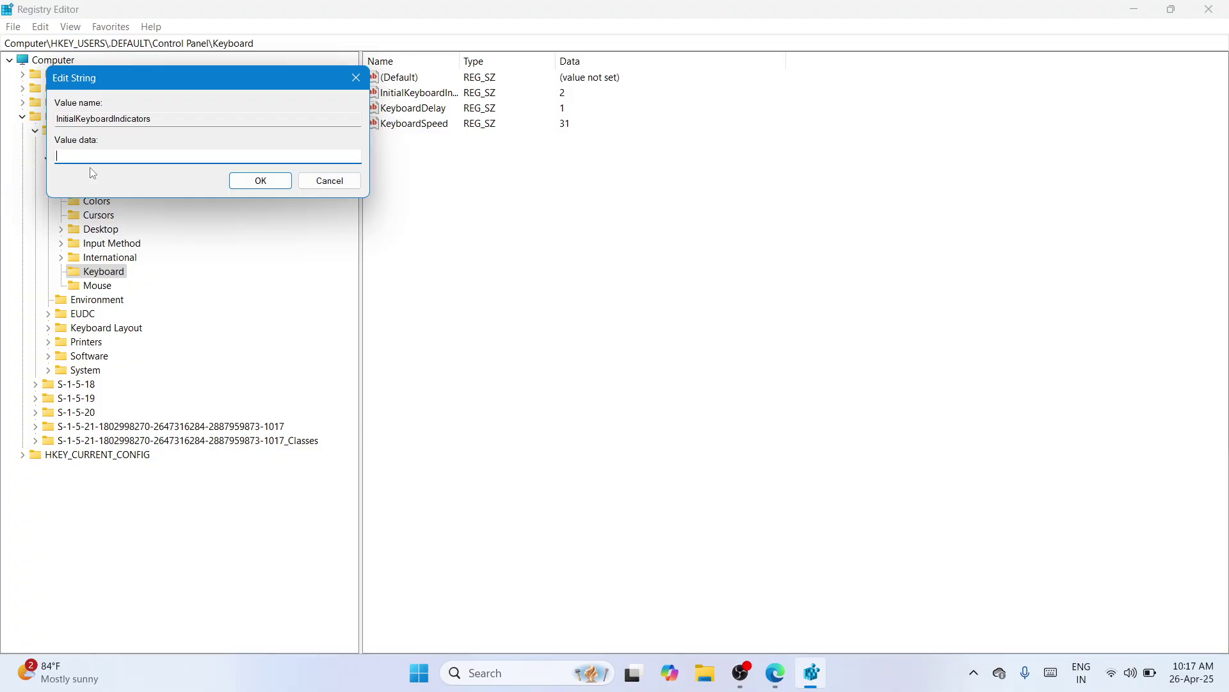
{"action": "type", "text": "0"}
{"action": "left_click", "coordinate": [261, 181]}
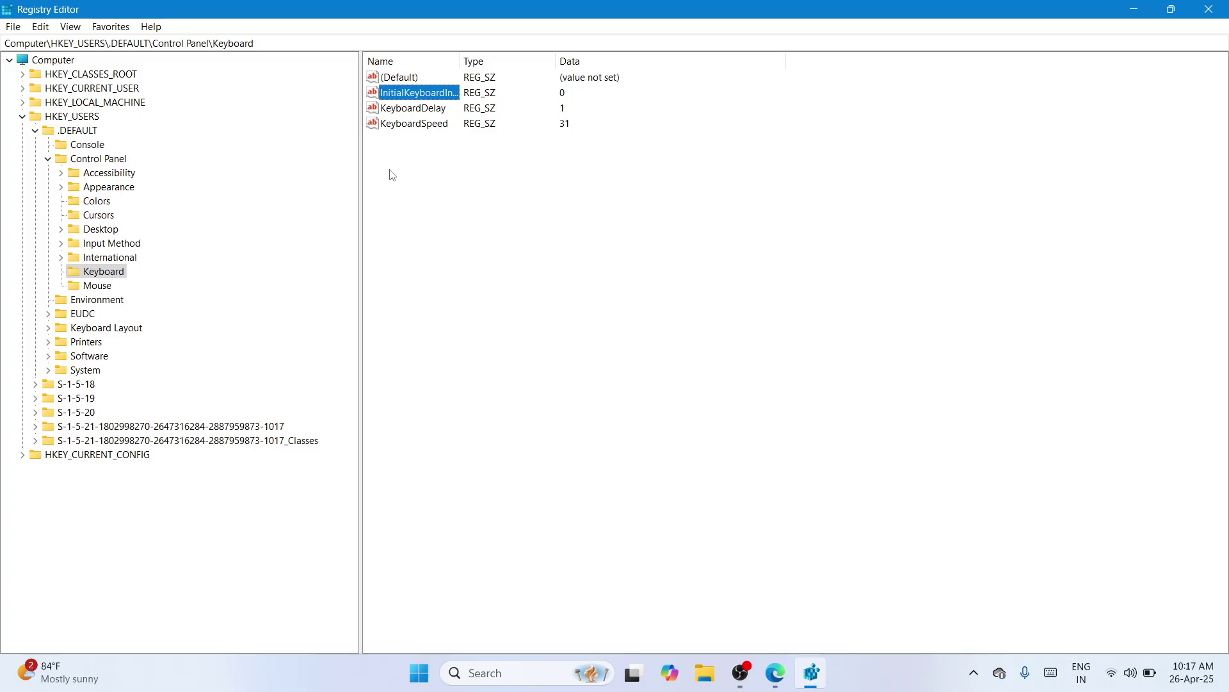
{"action": "left_click", "coordinate": [1223, 5]}
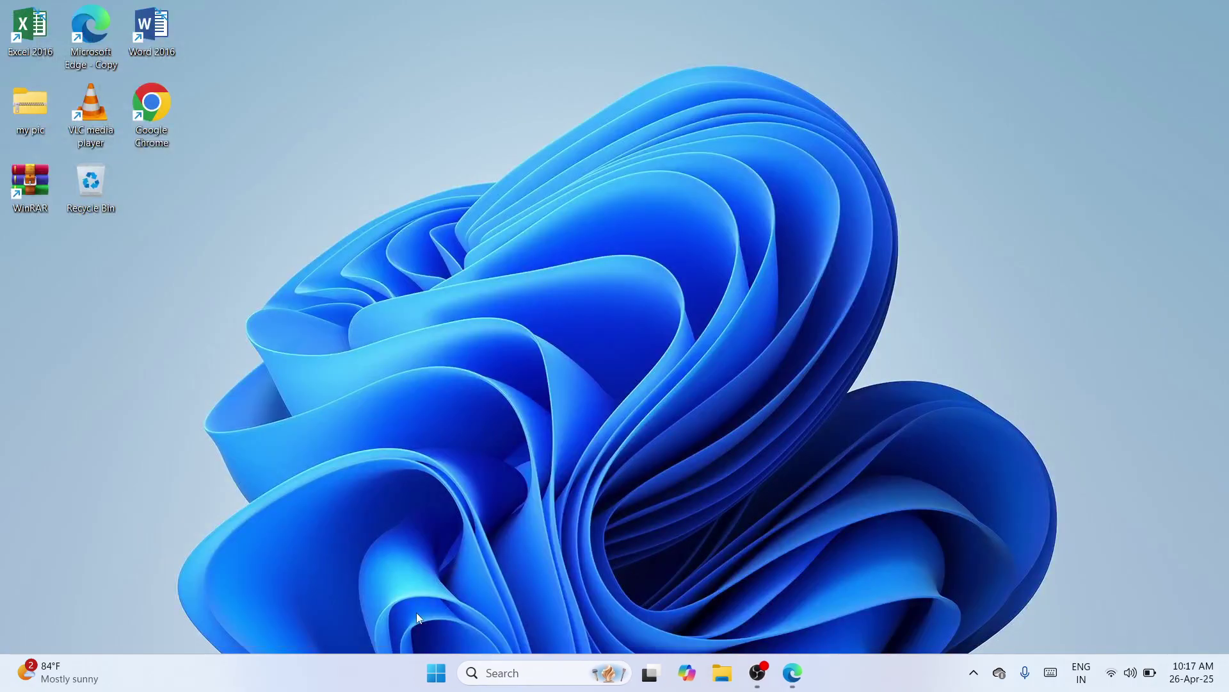
{"action": "left_click", "coordinate": [429, 671]}
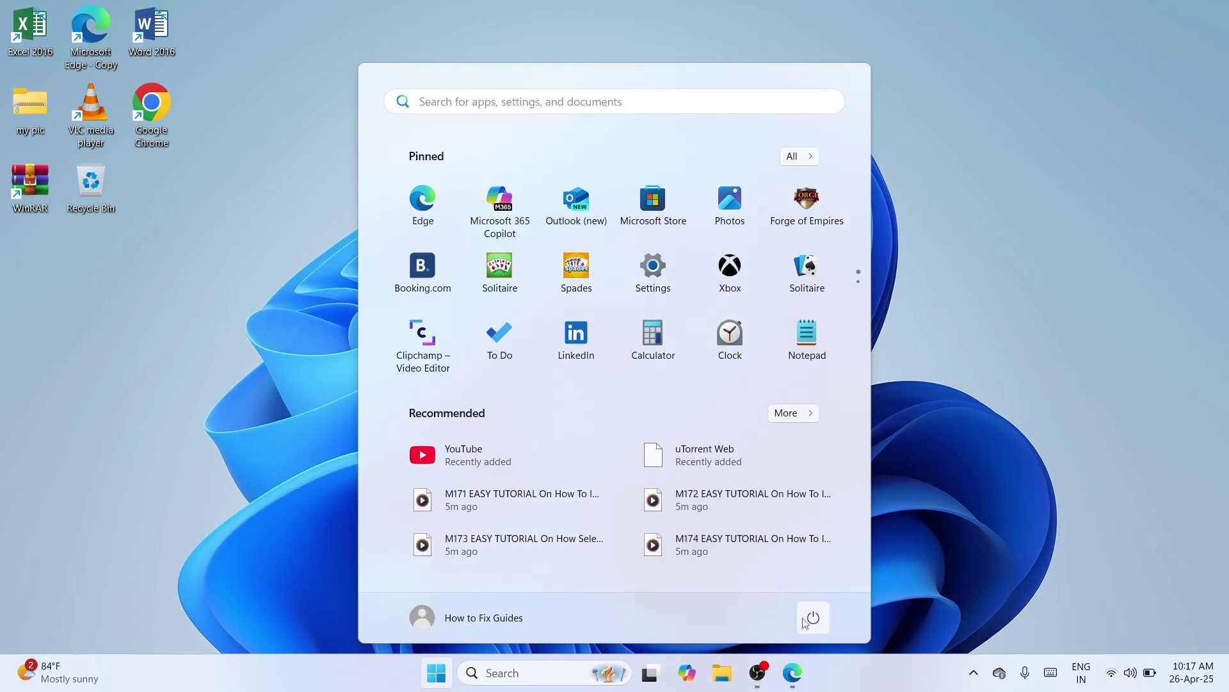
{"action": "left_click", "coordinate": [813, 617]}
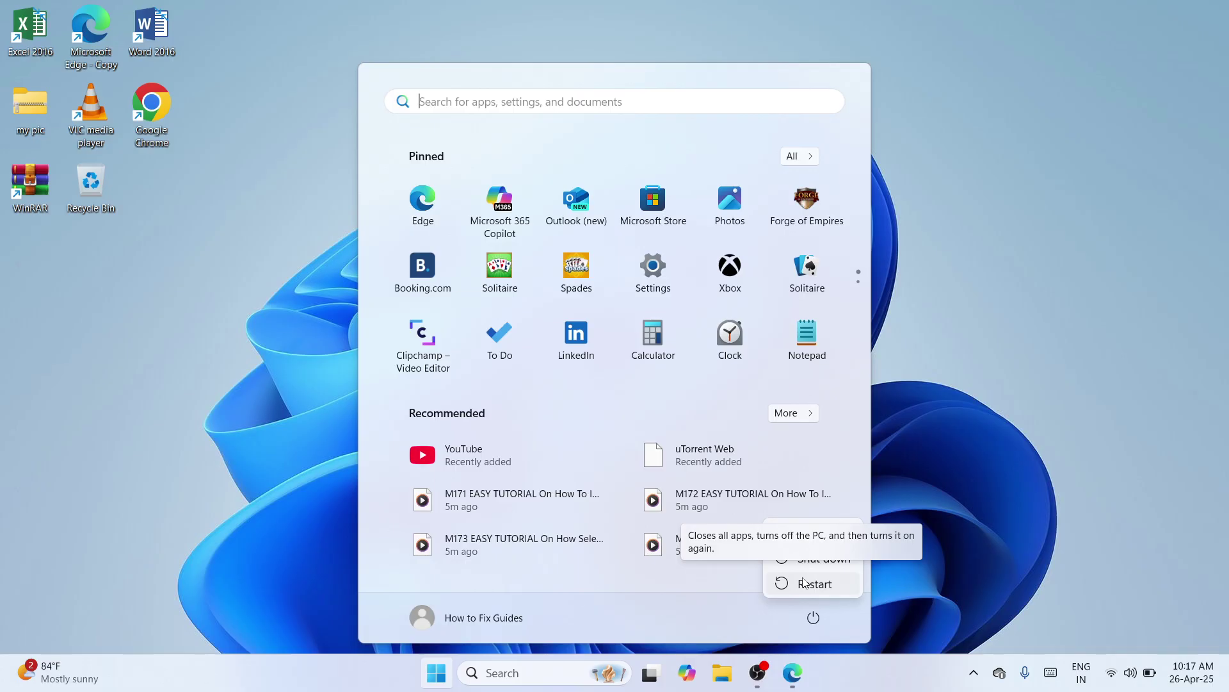
{"action": "left_click", "coordinate": [904, 575]}
{"action": "left_click", "coordinate": [904, 531]}
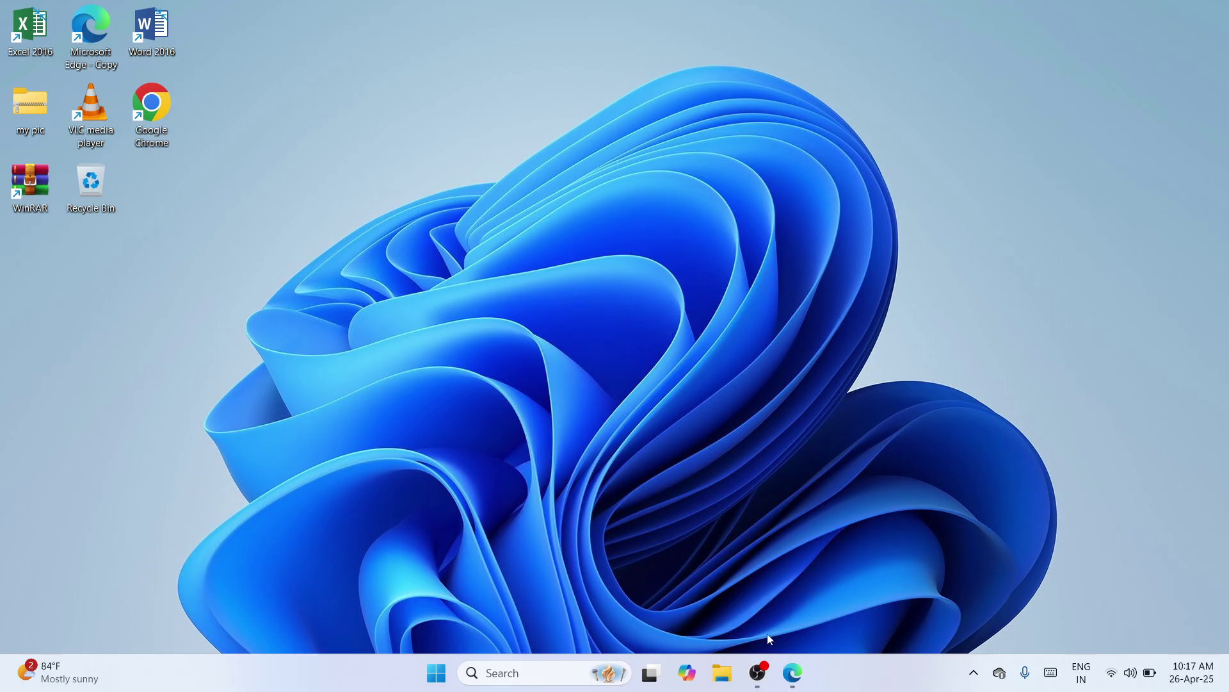
{"action": "left_click", "coordinate": [762, 673]}
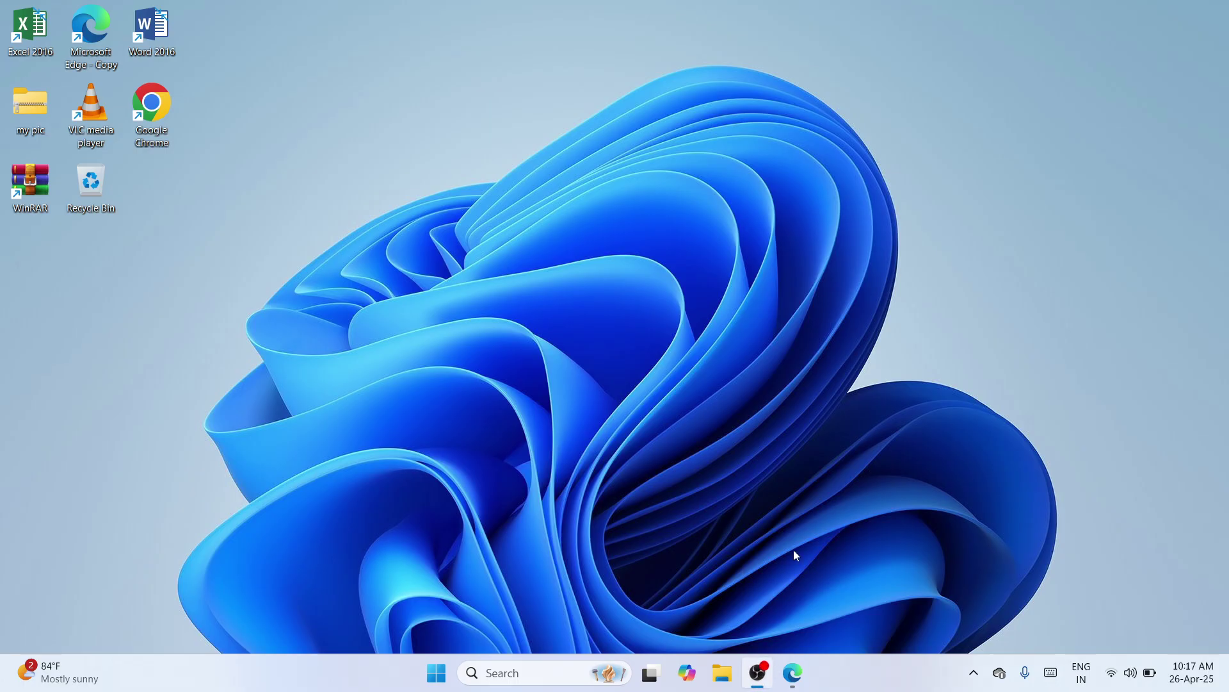